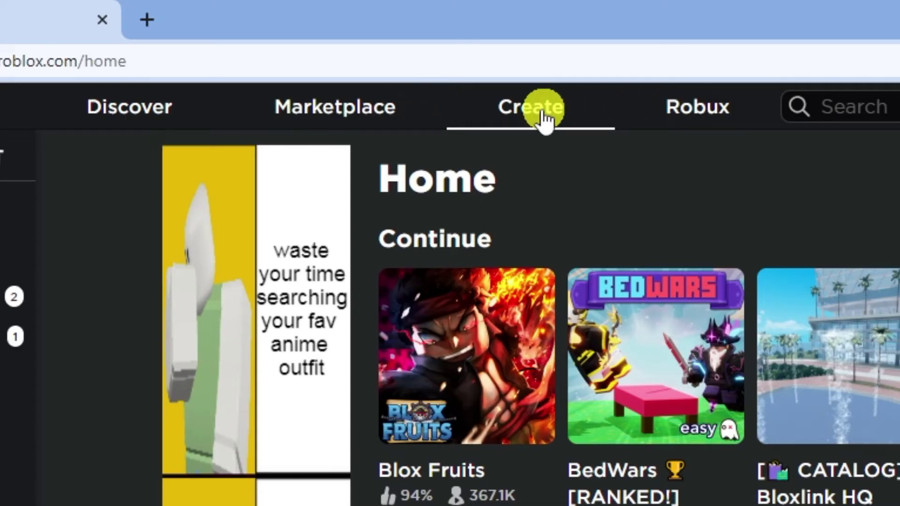
# Filter the Creations page's avatar items to Classic T-Shirts to show the test T-shirt.
pyautogui.click(546, 120)
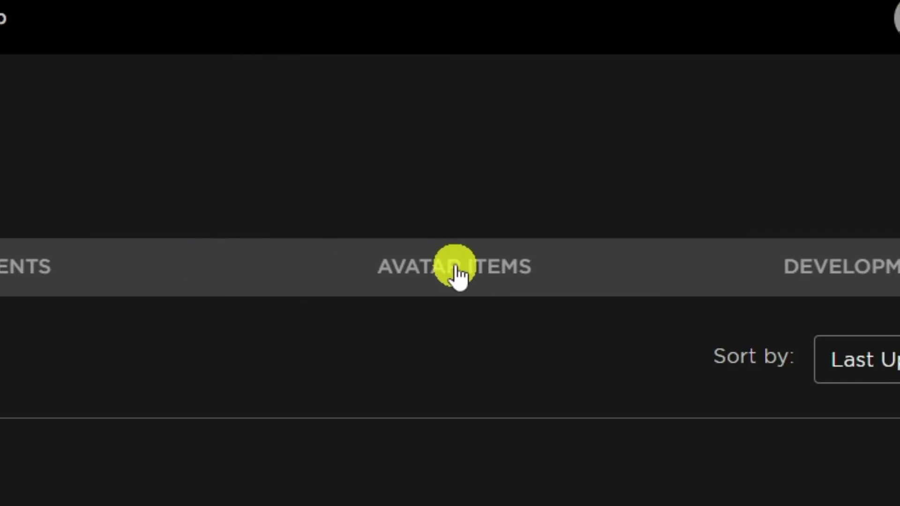
pyautogui.click(612, 146)
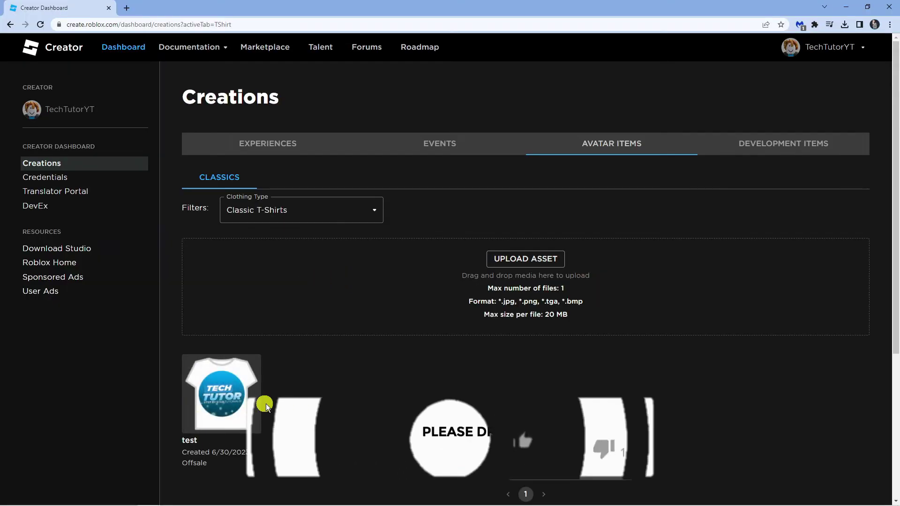
pyautogui.click(327, 214)
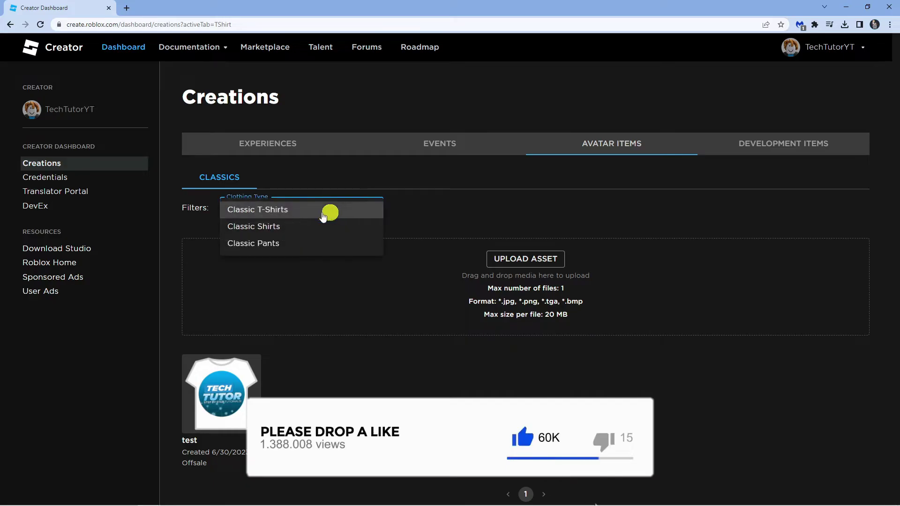
pyautogui.click(406, 216)
pyautogui.scroll(-1, 310, 369)
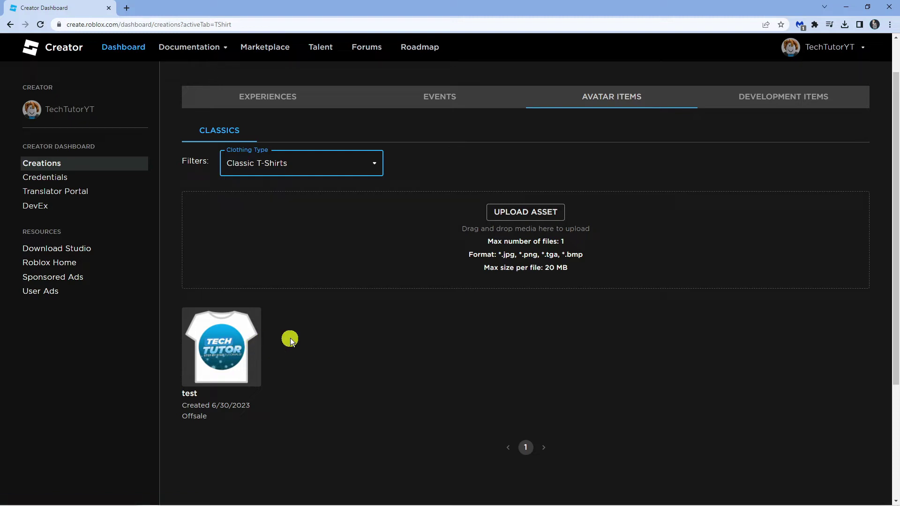
# On the test T-shirt's Configure page, toggle On Sale on then off, and disable comments.
pyautogui.click(246, 343)
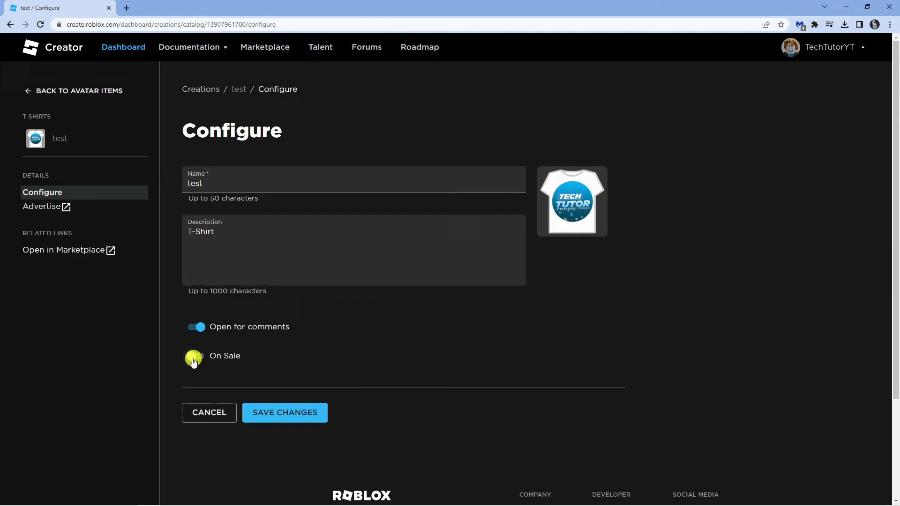
pyautogui.click(197, 356)
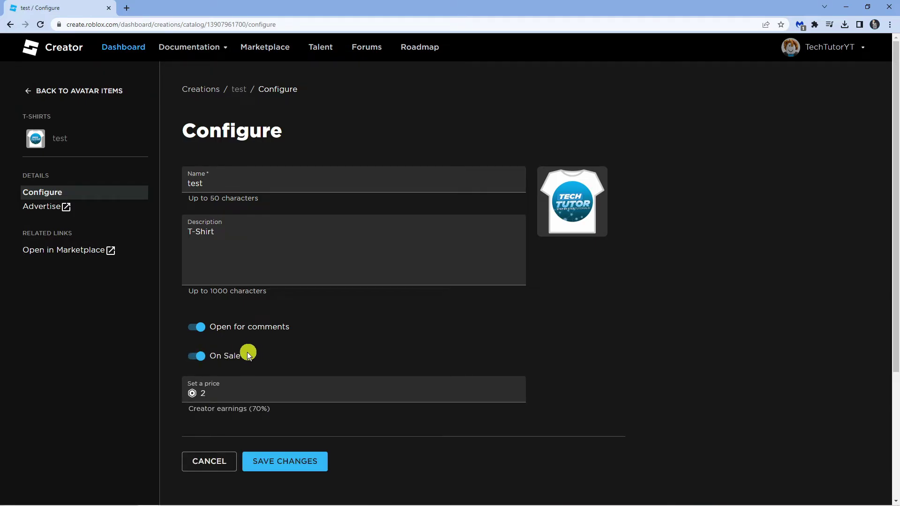
pyautogui.click(198, 357)
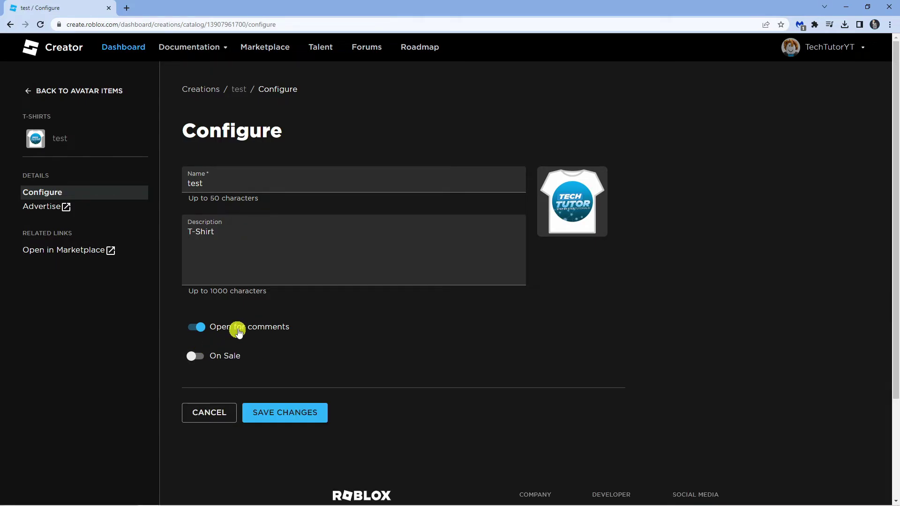
pyautogui.click(205, 327)
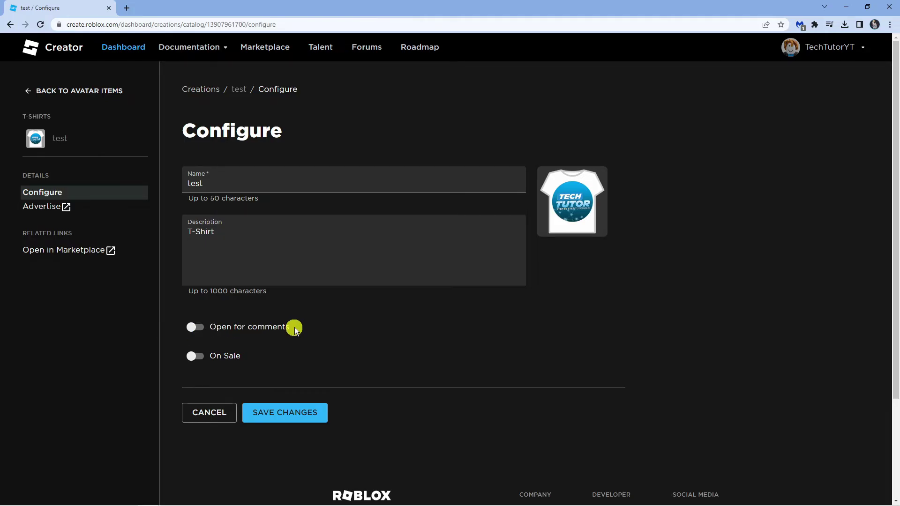